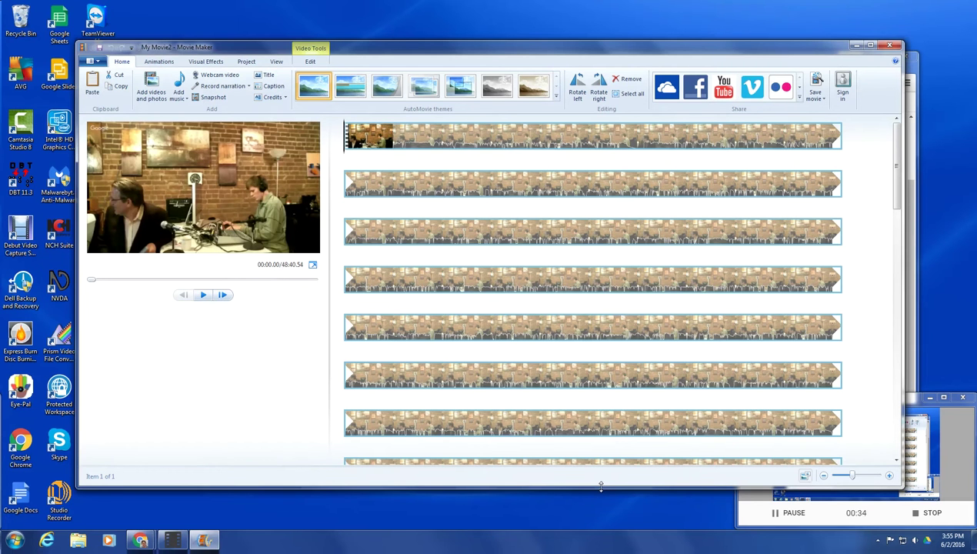
# Bring up the Movie Maker window's system menu of size and position options
pyautogui.hotkey('alt', 'space')
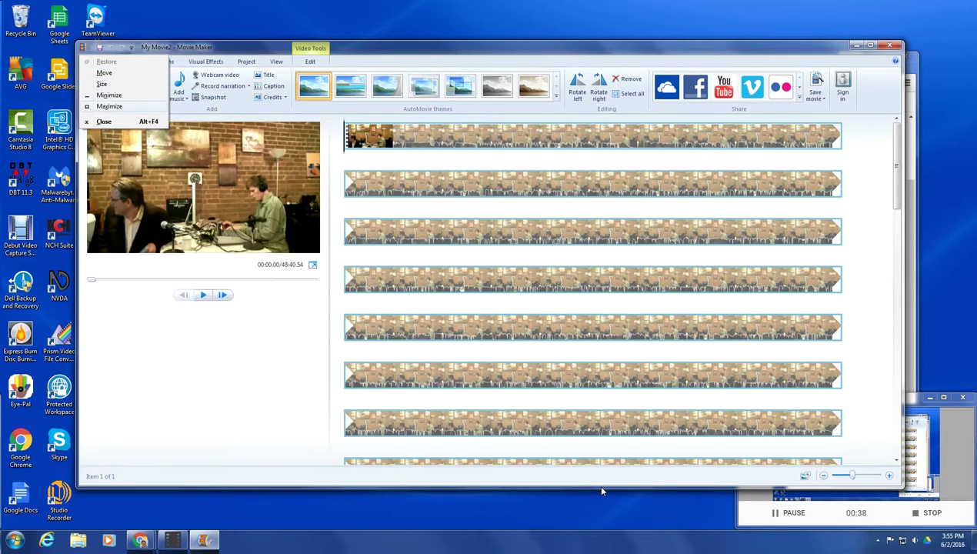
# Maximize the editor and play the interview, pausing at 00:11.23
pyautogui.press('x')
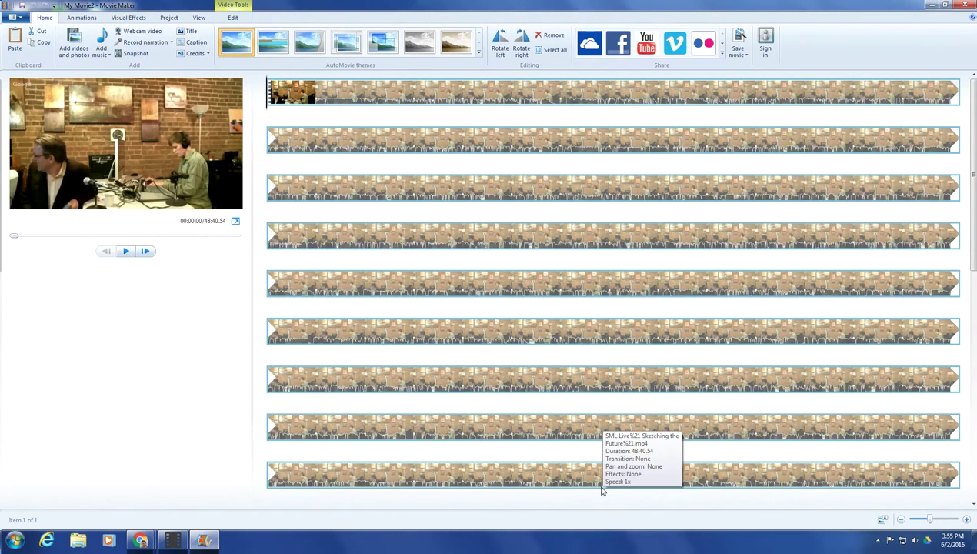
pyautogui.press('space')
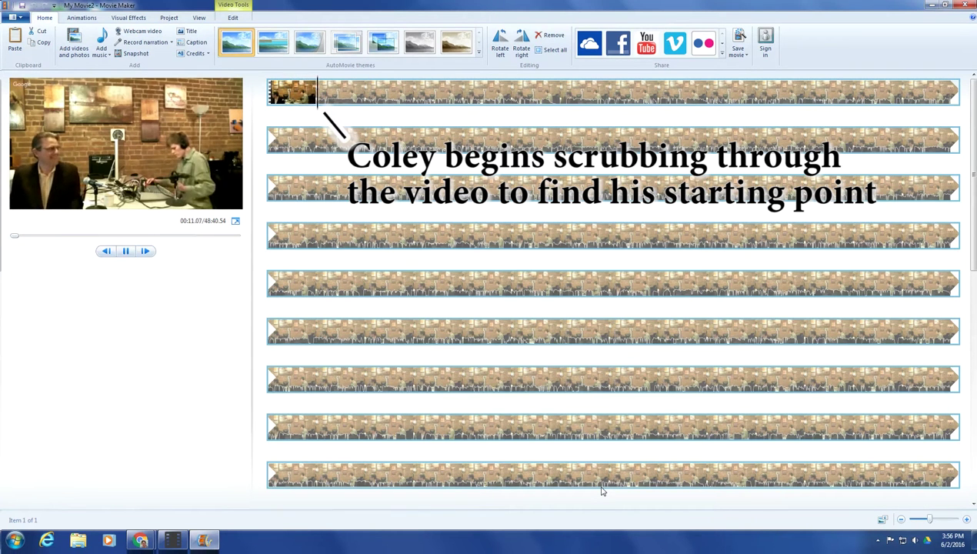
pyautogui.press('space')
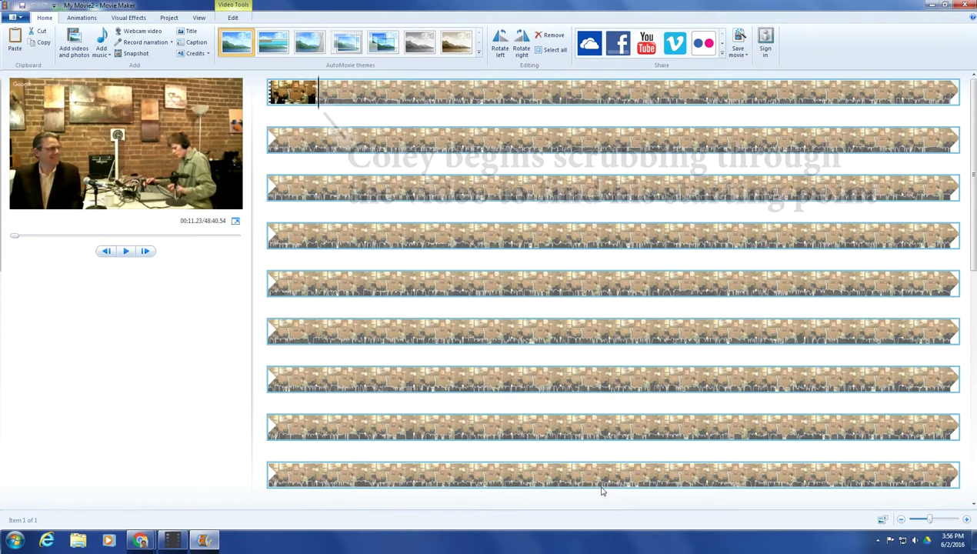
# Move to the Video Tools Edit commands with playback paused at 00:11.23
pyautogui.press('Right')
pyautogui.press('Right')
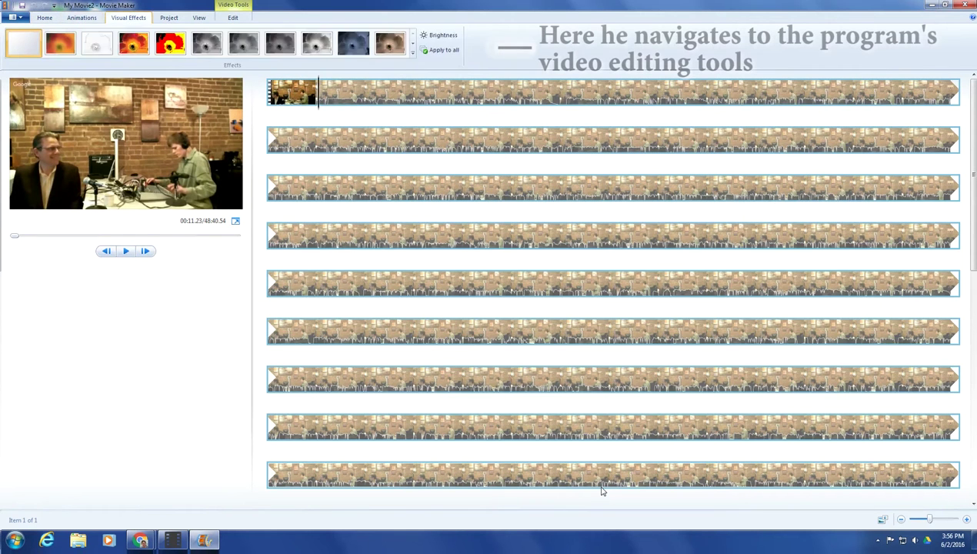
pyautogui.press('Right')
pyautogui.press('Right')
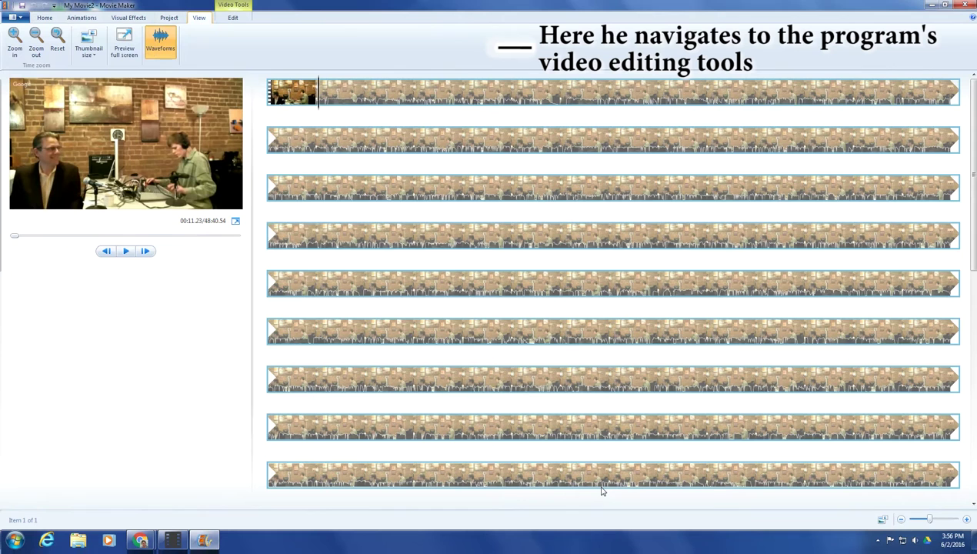
pyautogui.press('Right')
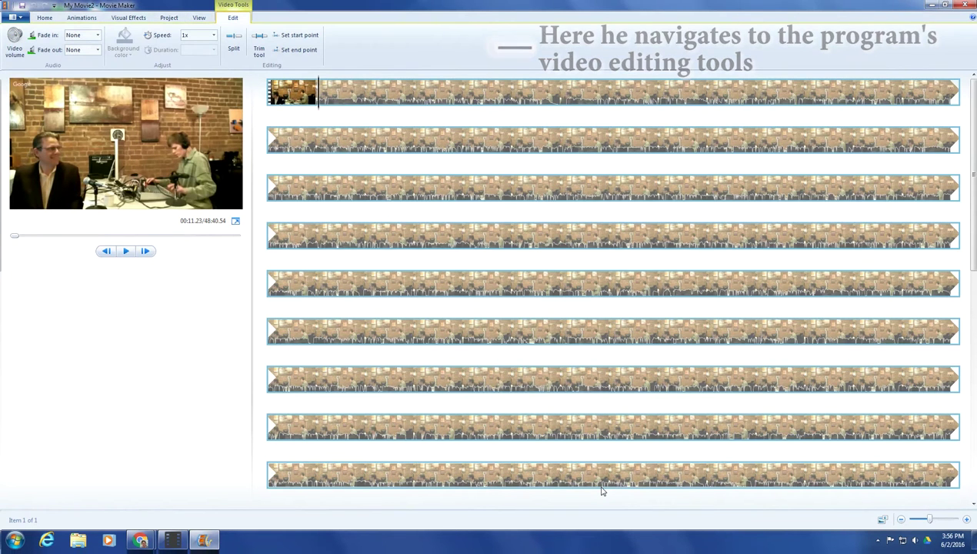
pyautogui.press('Left')
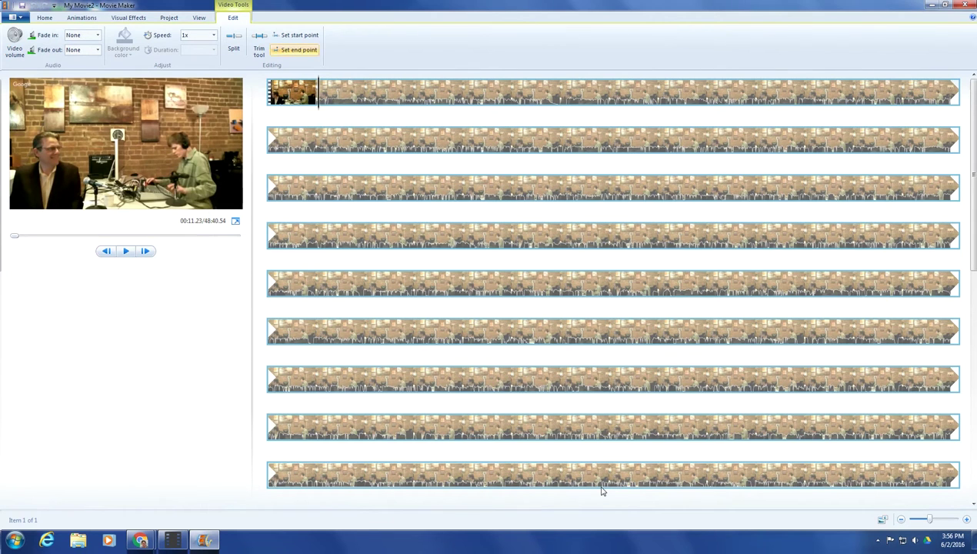
pyautogui.press('Left')
pyautogui.press('Left')
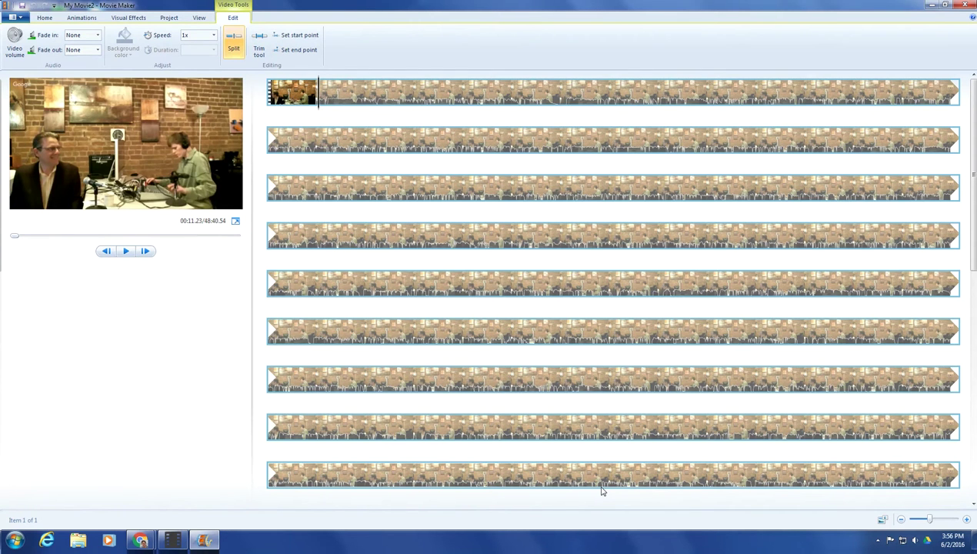
# Split the clip at 00:11.23 and briefly play to check the cut point
pyautogui.press('Return')
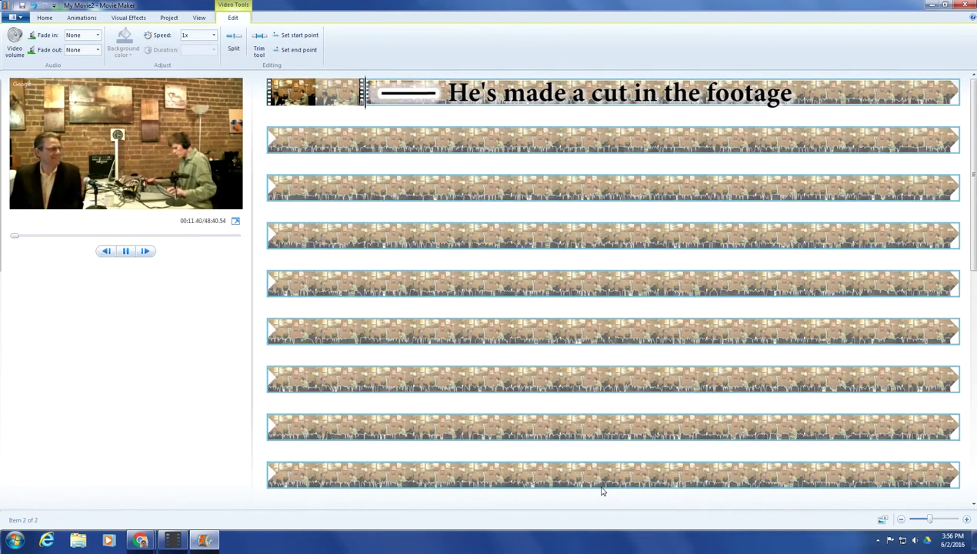
pyautogui.press('Right')
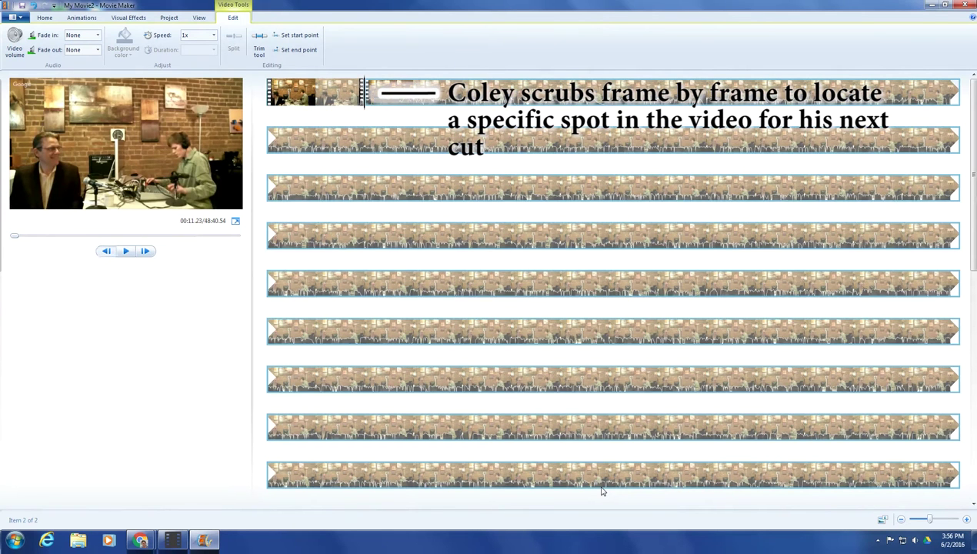
pyautogui.press('j')
pyautogui.press('j')
pyautogui.press('j')
pyautogui.press('j')
pyautogui.press('j')
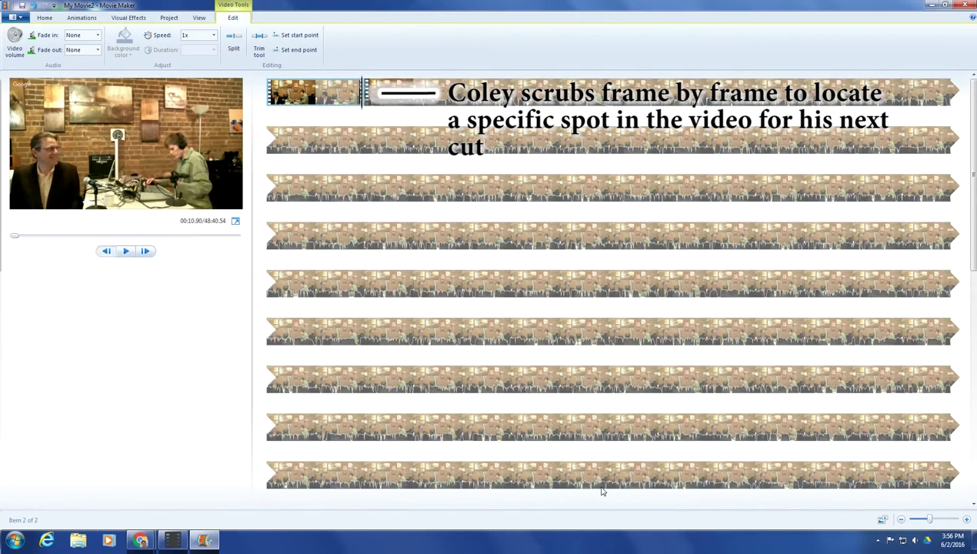
pyautogui.press('j')
pyautogui.press('j')
pyautogui.press('j')
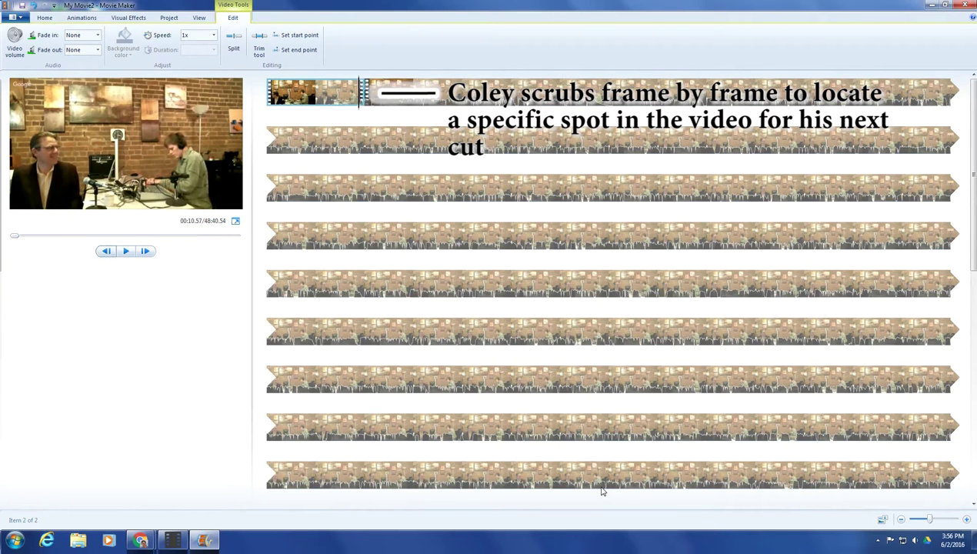
pyautogui.press('space')
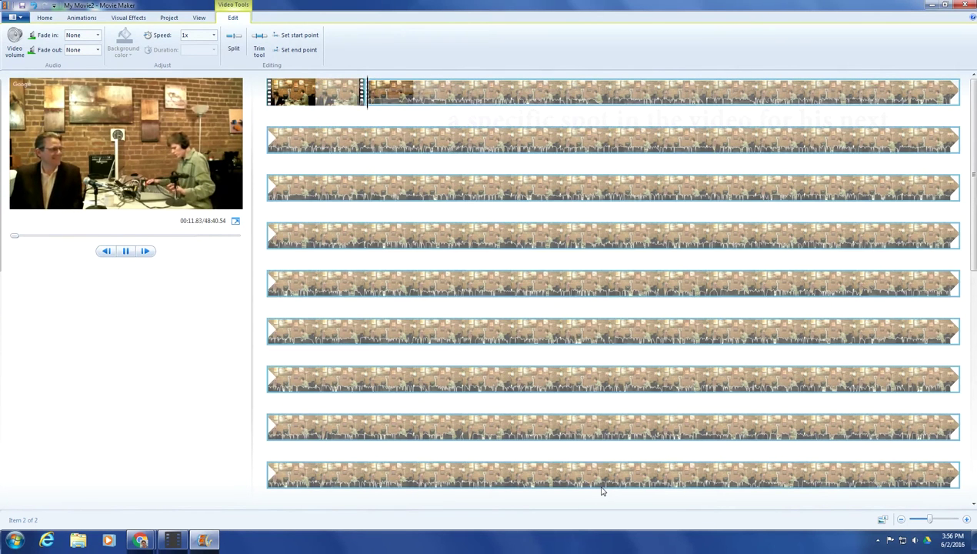
pyautogui.press('space')
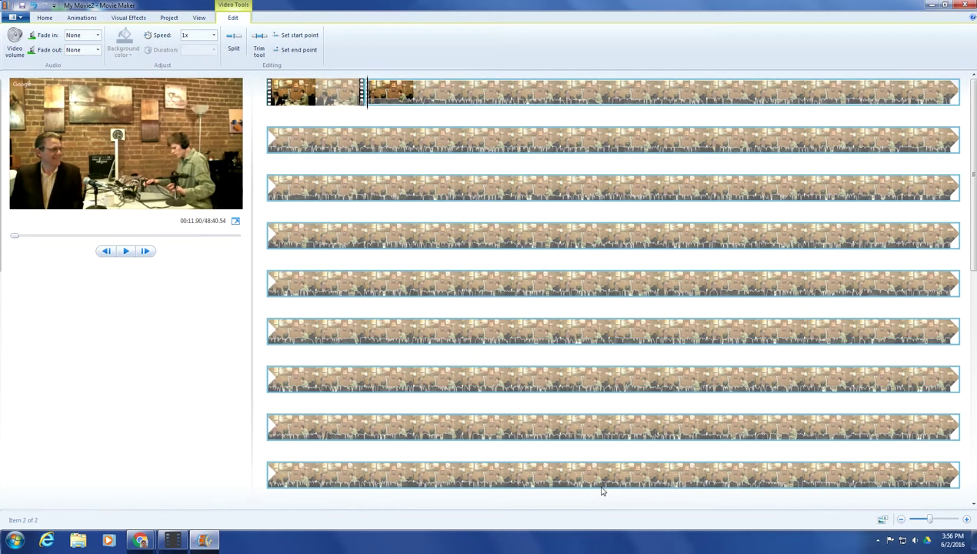
# Step the playhead back into the first piece before the cut
pyautogui.press('Left')
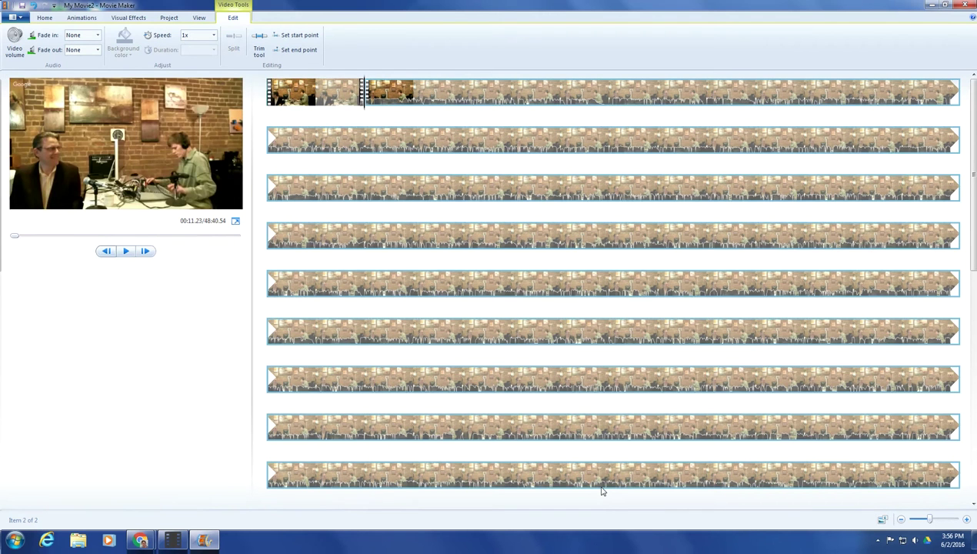
pyautogui.press('Left')
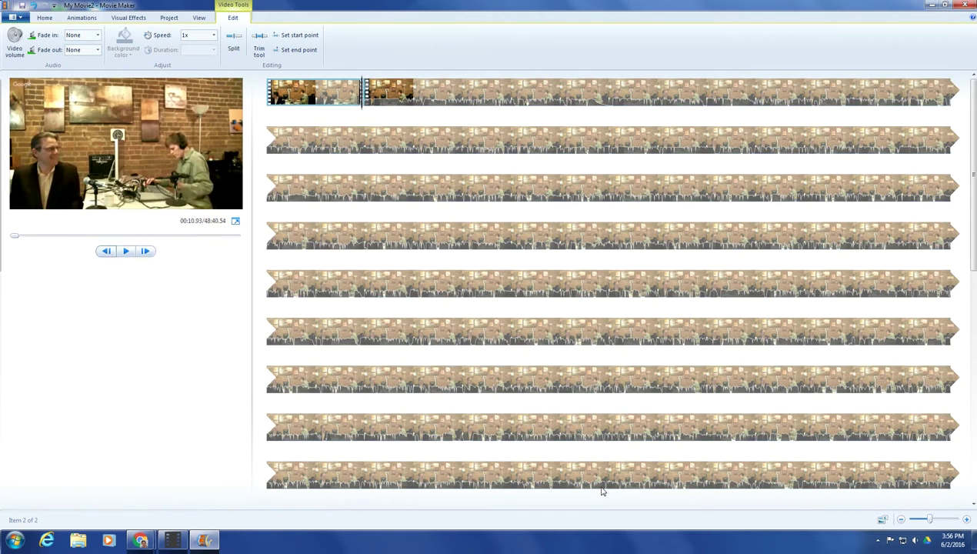
pyautogui.press('Left')
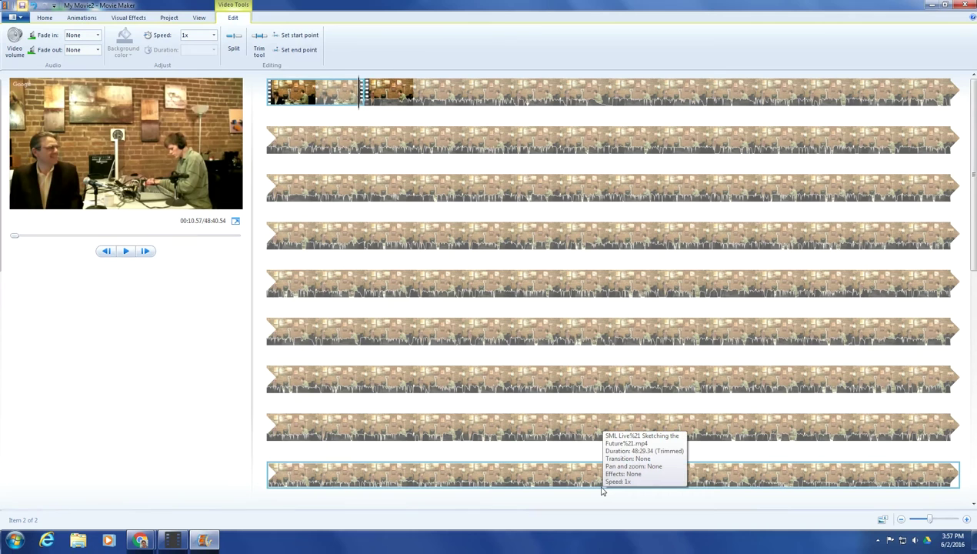
pyautogui.press('Left')
pyautogui.press('Left')
# Delete the opening piece and play the remaining footage from the start
pyautogui.press('Delete')
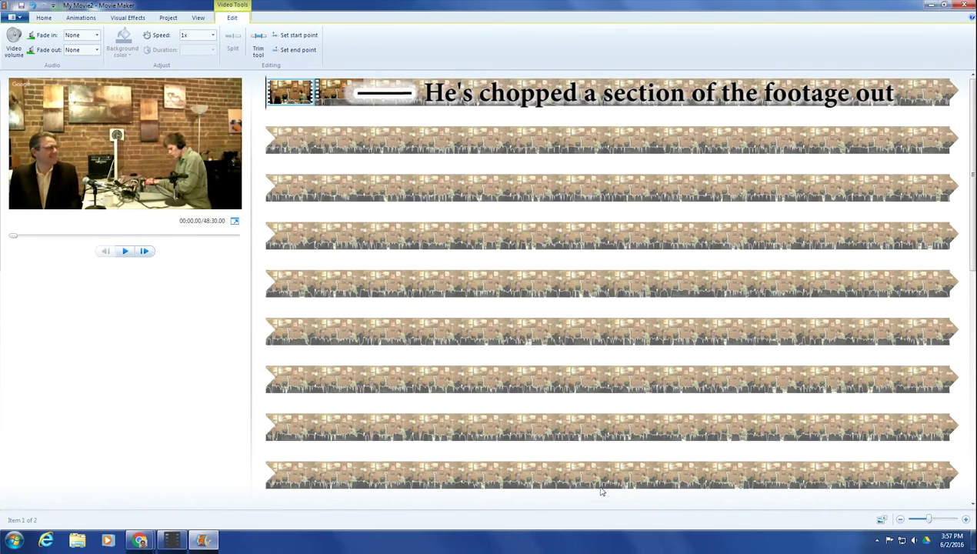
pyautogui.press('space')
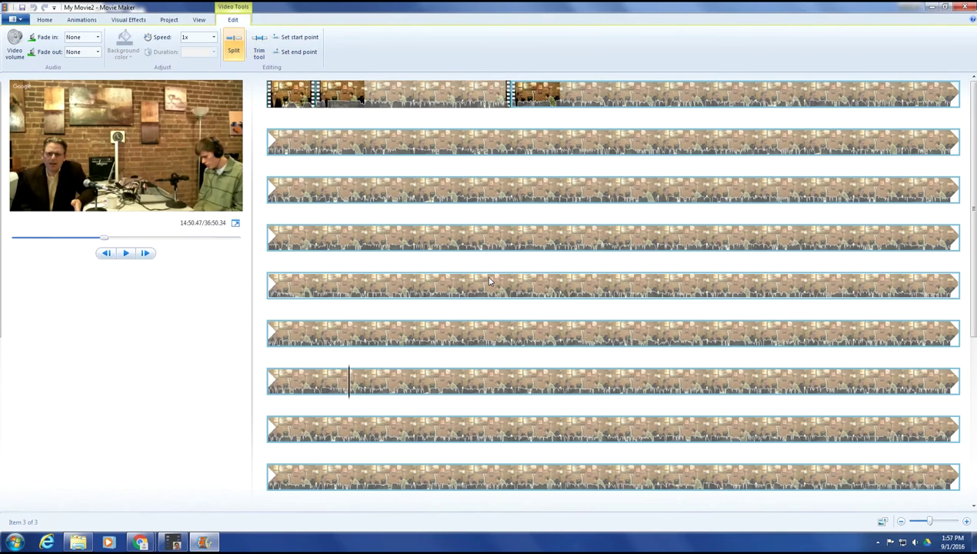
# Split the seventh-row clip twice, then delete the trailing and small leftover clips
pyautogui.press('m')
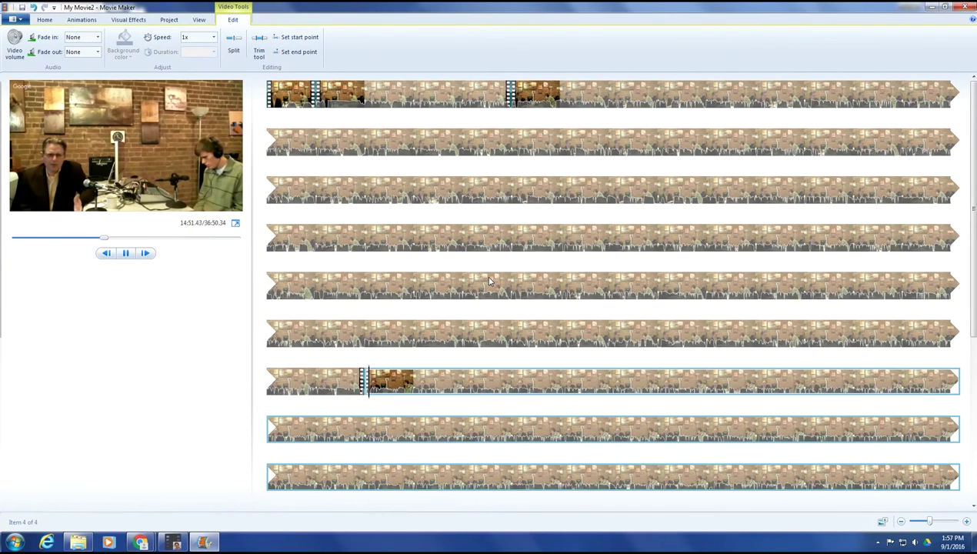
pyautogui.press('space')
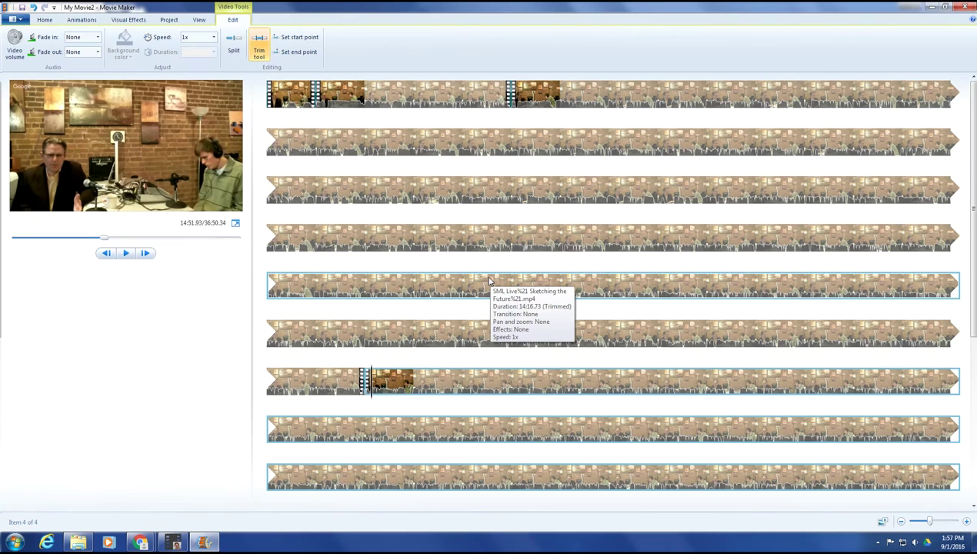
pyautogui.press('m')
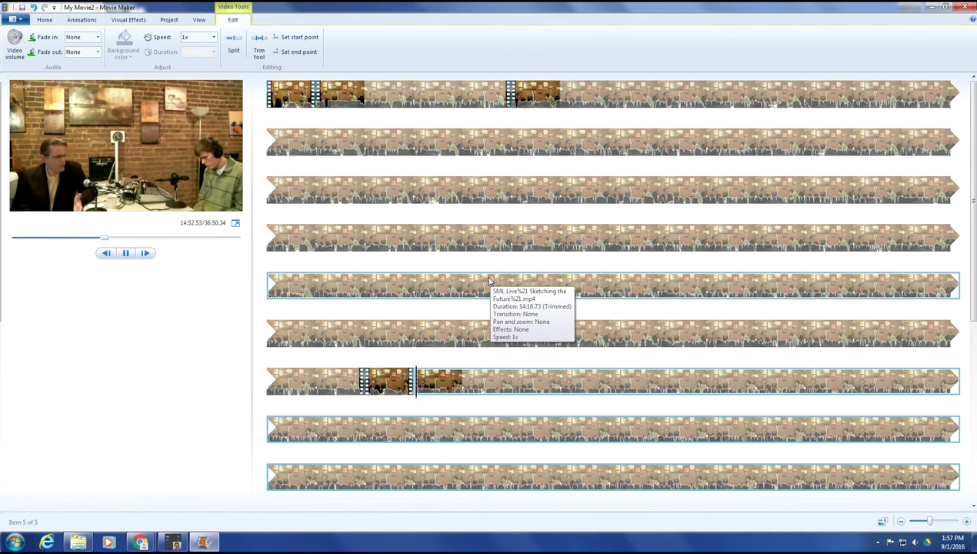
pyautogui.press('space')
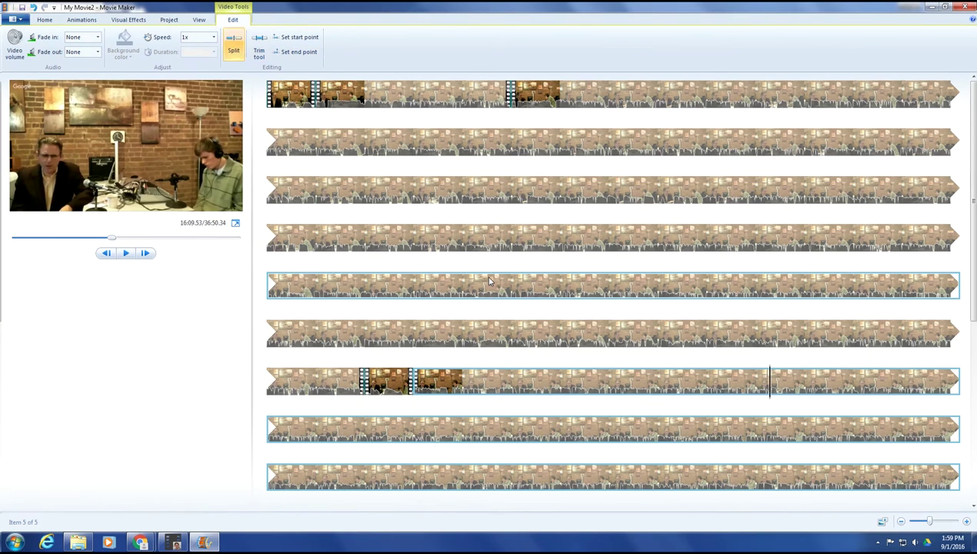
pyautogui.press('Delete')
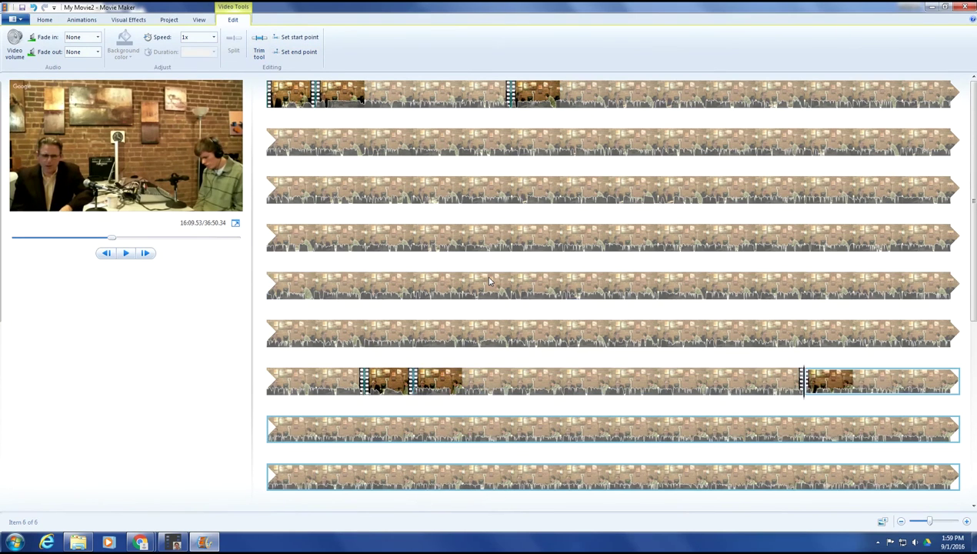
pyautogui.press('Delete')
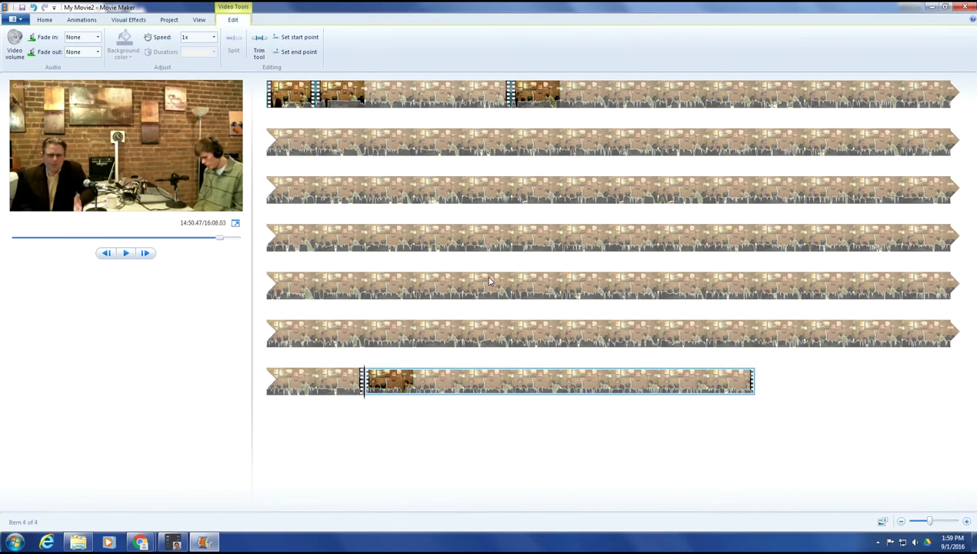
pyautogui.press('Left')
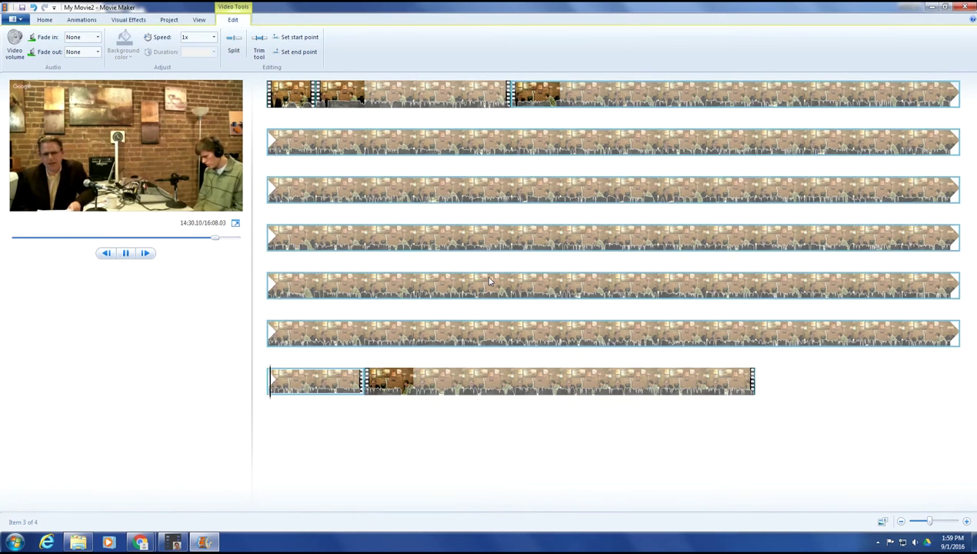
# Delete the long, middle and short first clips, leaving one 1:17.60 clip, and play it
pyautogui.press('Delete')
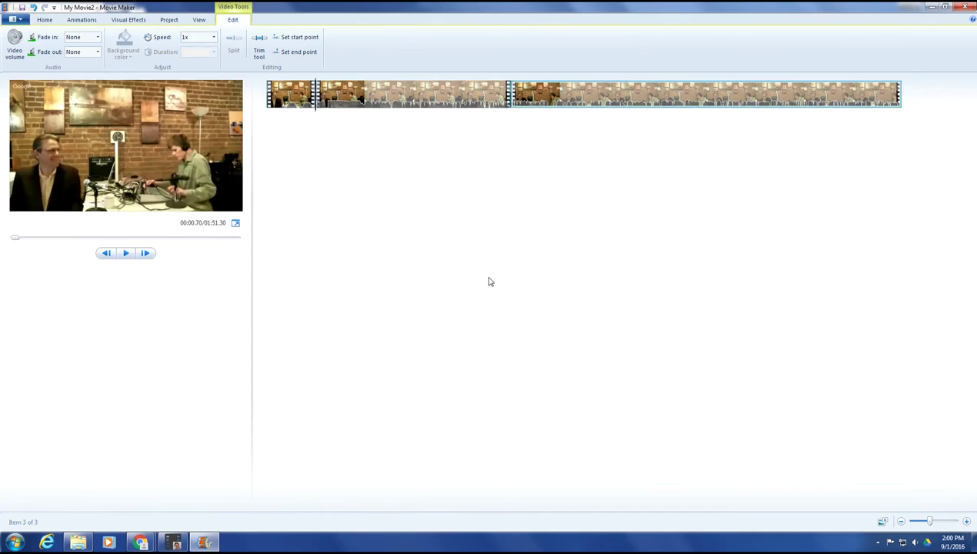
pyautogui.press('Delete')
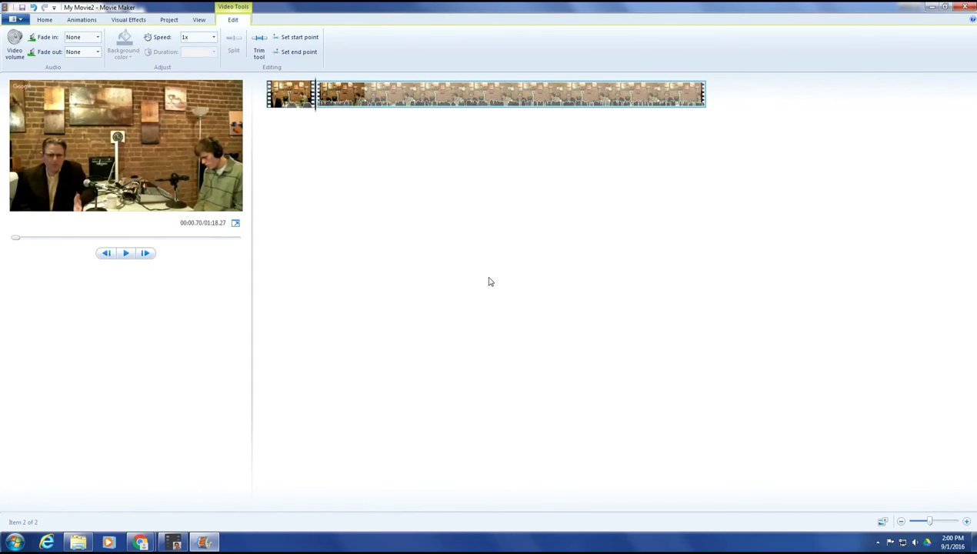
pyautogui.press('Left')
pyautogui.press('Delete')
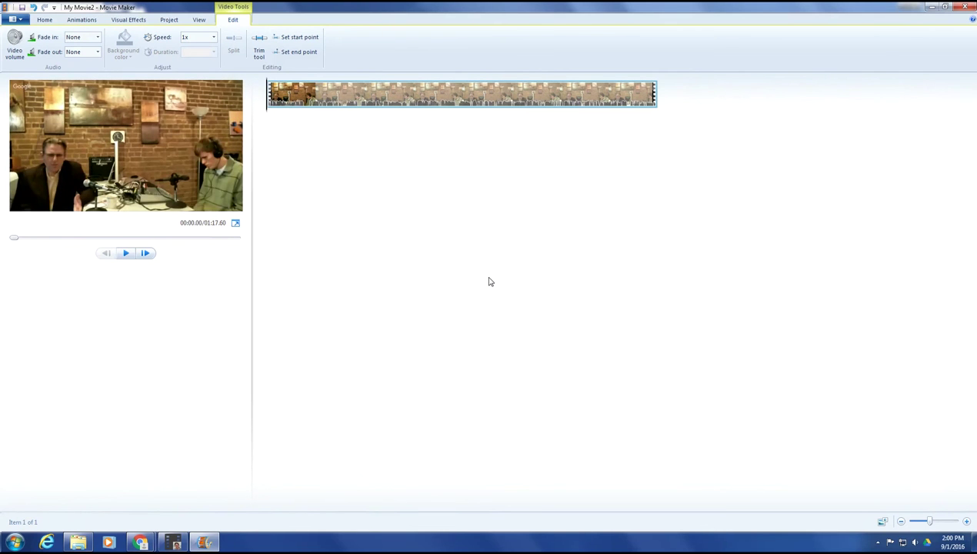
pyautogui.press('space')
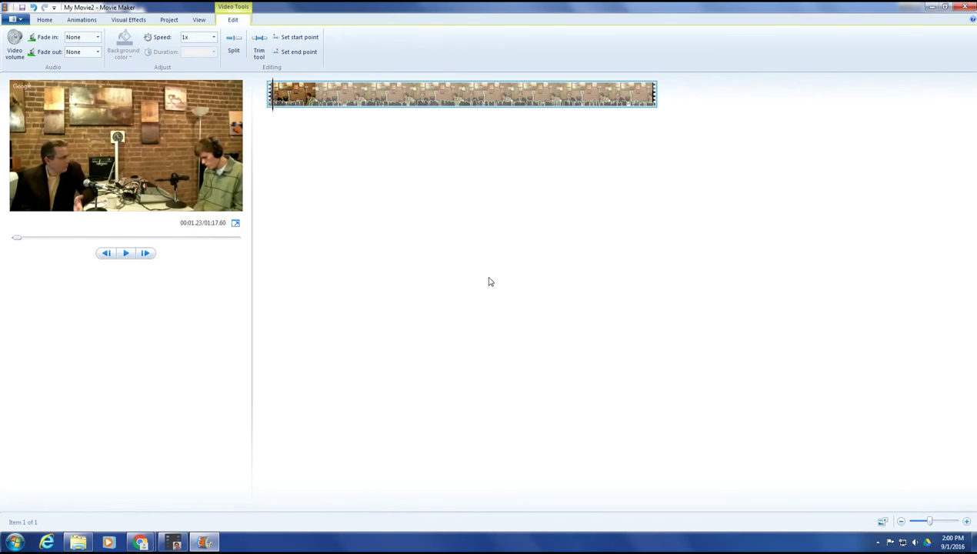